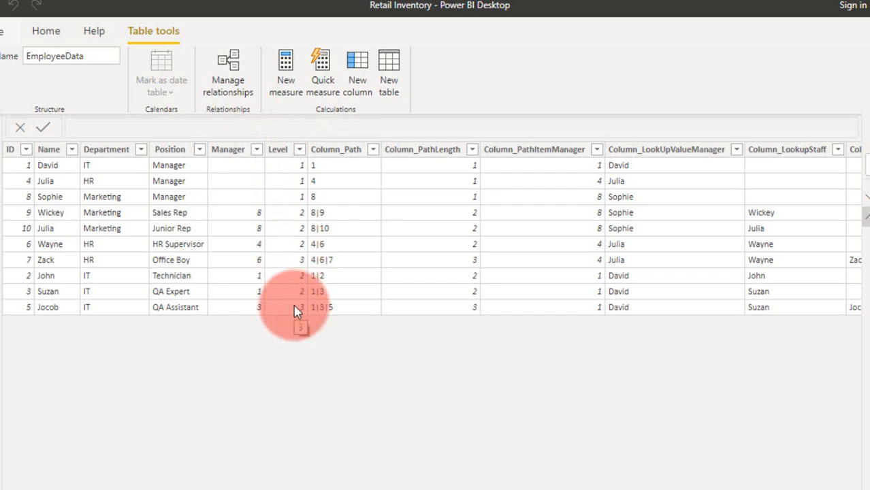
Review the PATH formula of Column_Path and the PATHLENGTH formula of Column_PathLength in the EmployeeData table
left_click(333, 151)
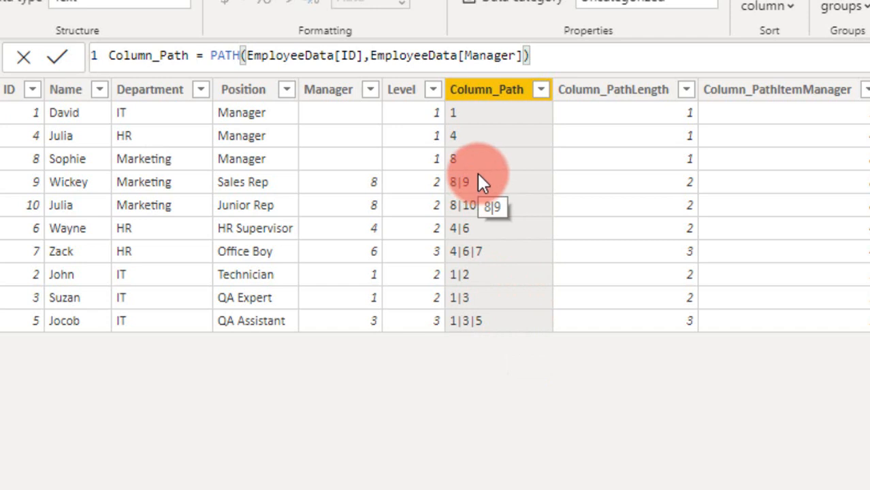
left_click(606, 96)
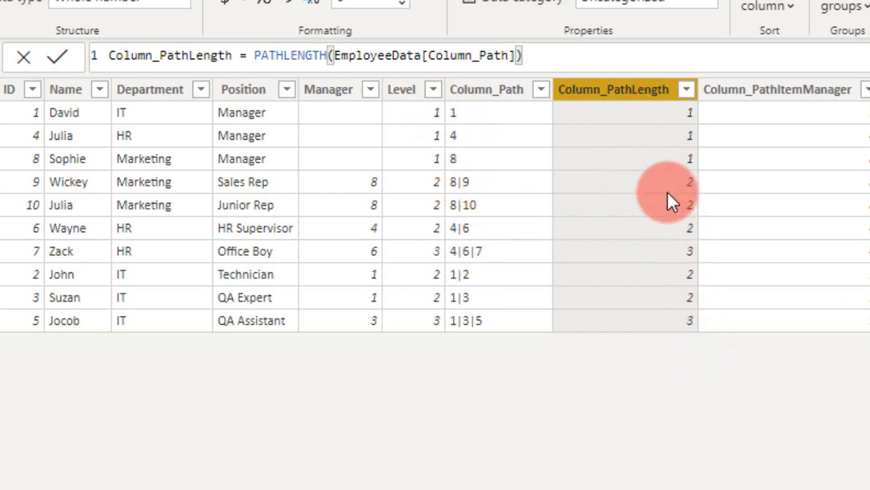
Examine the position and type arguments of the PATHITEM formula in Column_PathItemManager
left_click(762, 96)
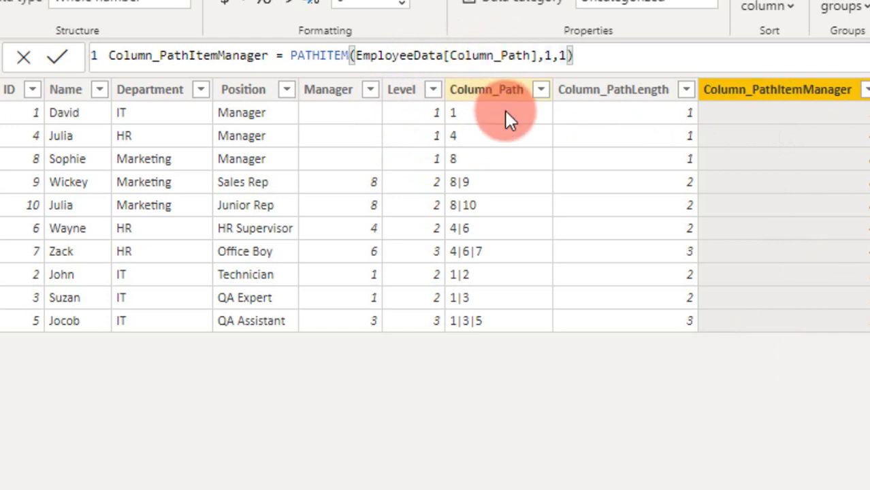
left_click(542, 55)
key("BackSpace")
type(",")
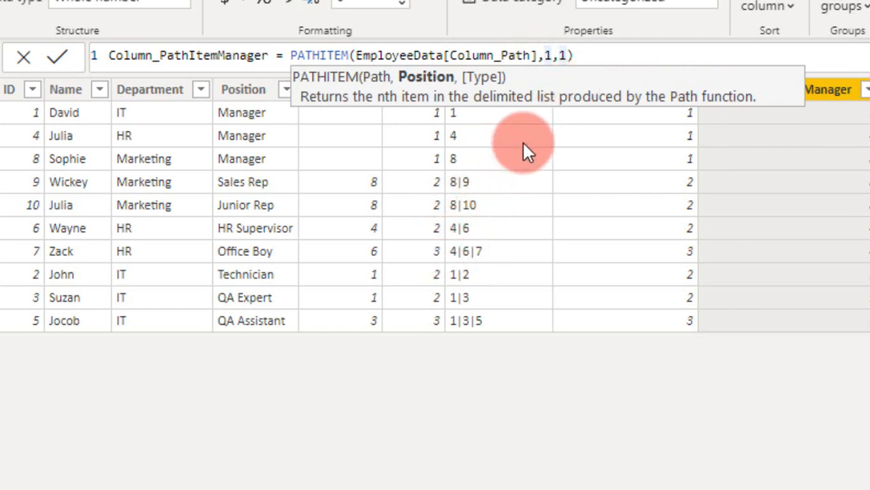
key("Right")
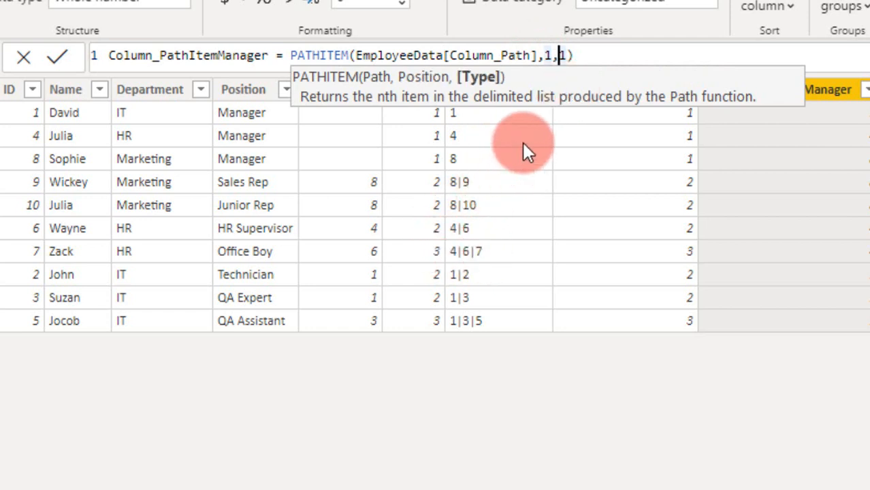
key("Right")
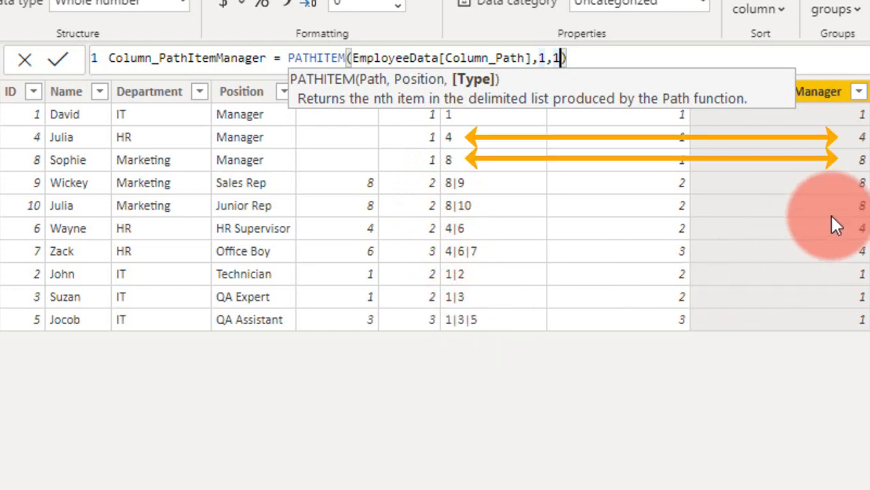
key("Return")
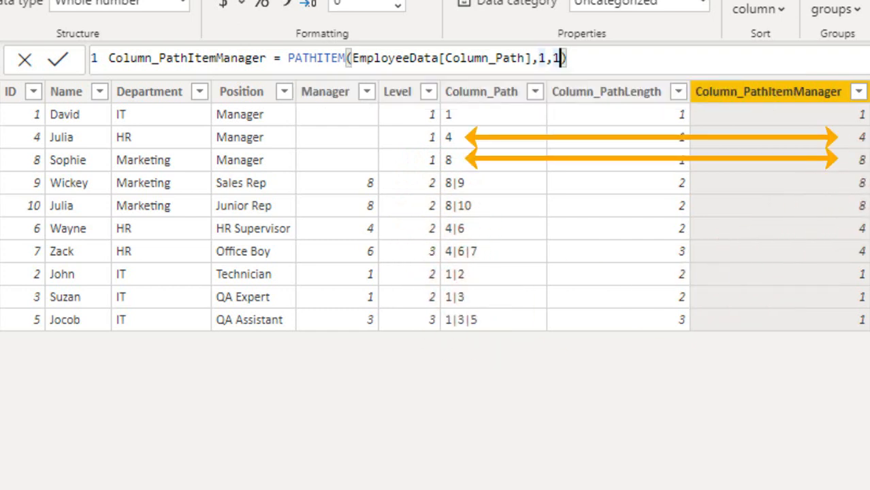
Examine the result column, search column and search value arguments of Column_LookUpValueManager's LOOKUPVALUE formula
left_click(855, 314)
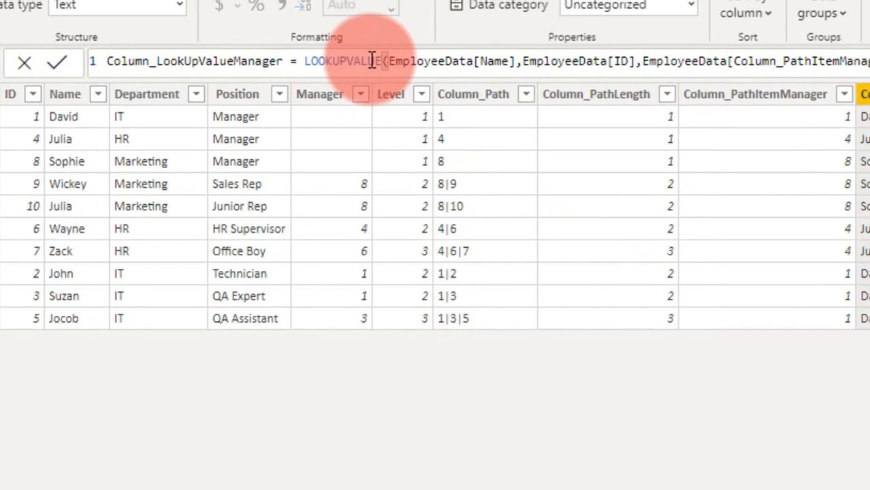
left_click(525, 60)
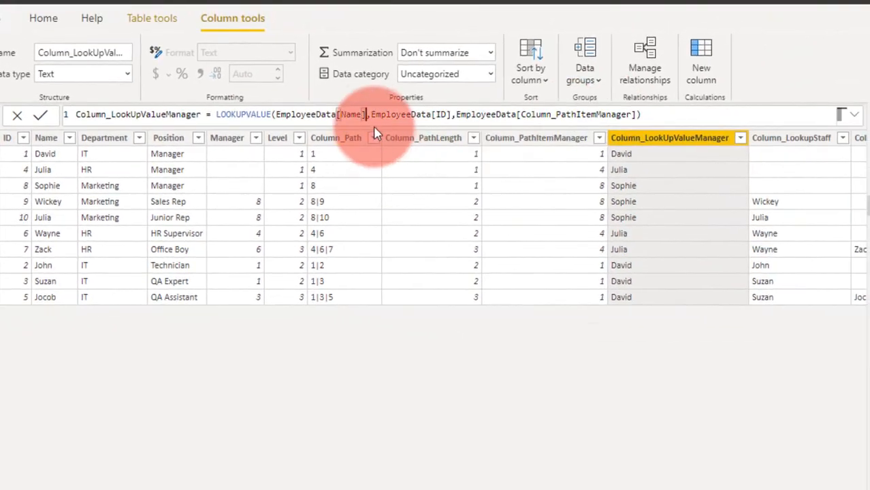
left_click(370, 114)
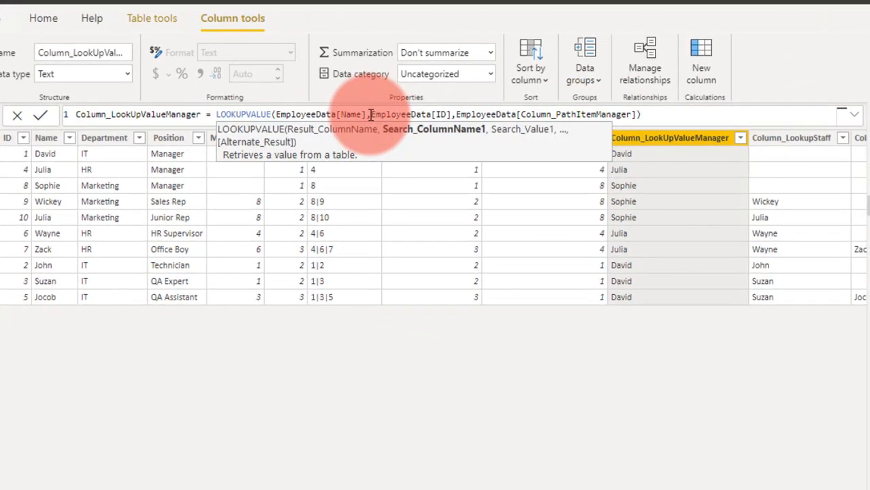
key("Left")
key("Right")
key("Right")
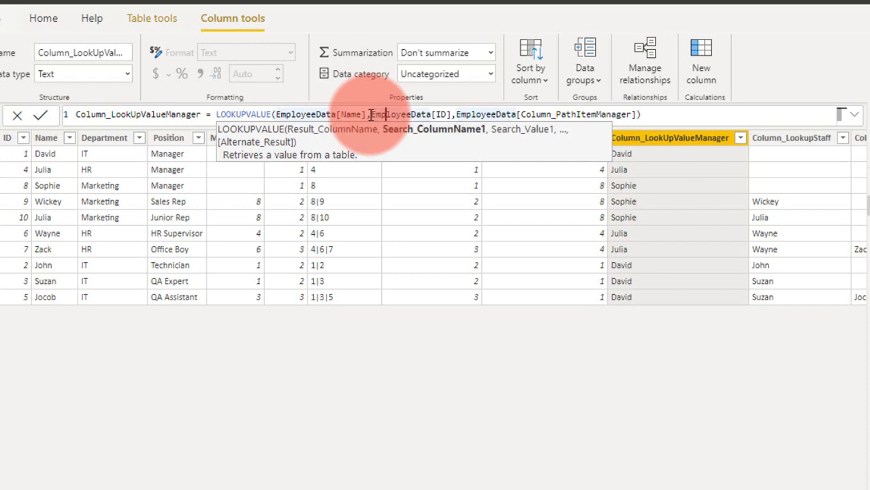
key("Right")
key("Right")
key("Right")
key("Right")
key("Right")
key("Right")
key("Right")
key("Right")
key("Right")
key("Right")
key("Right")
key("Right")
key("Right")
key("Right")
key("Right")
key("Right")
key("Right")
key("Right")
key("Right")
key("Right")
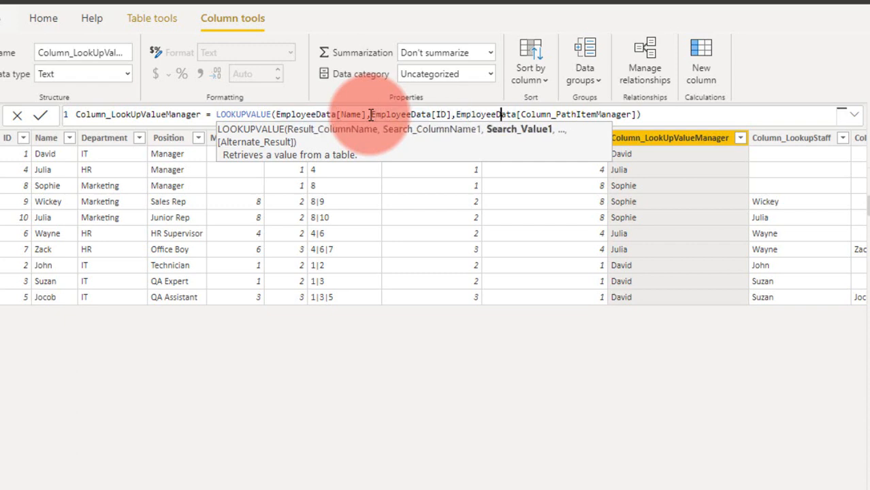
key("Right")
key("Right")
key("Right")
key("Right")
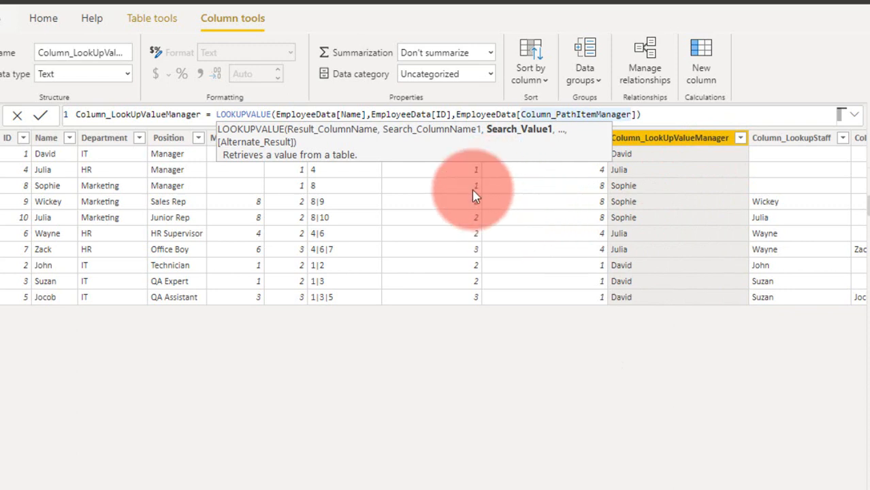
left_click(708, 332)
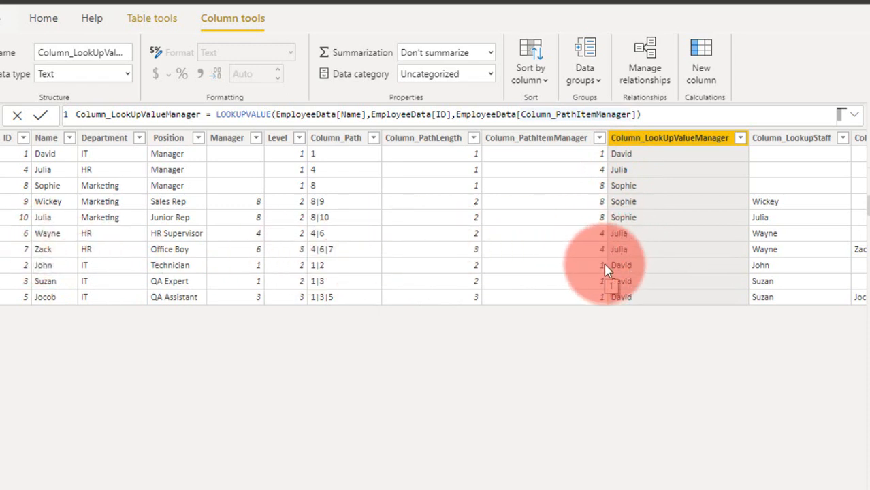
Examine Column_LookupStaff's LOOKUPVALUE formula, focusing on the nested PATHITEM expression and its position argument
left_click(797, 139)
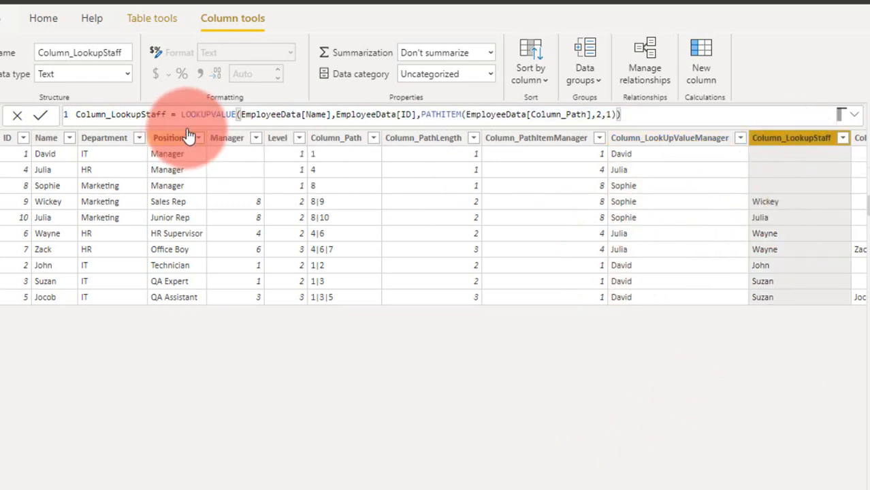
left_click(329, 114)
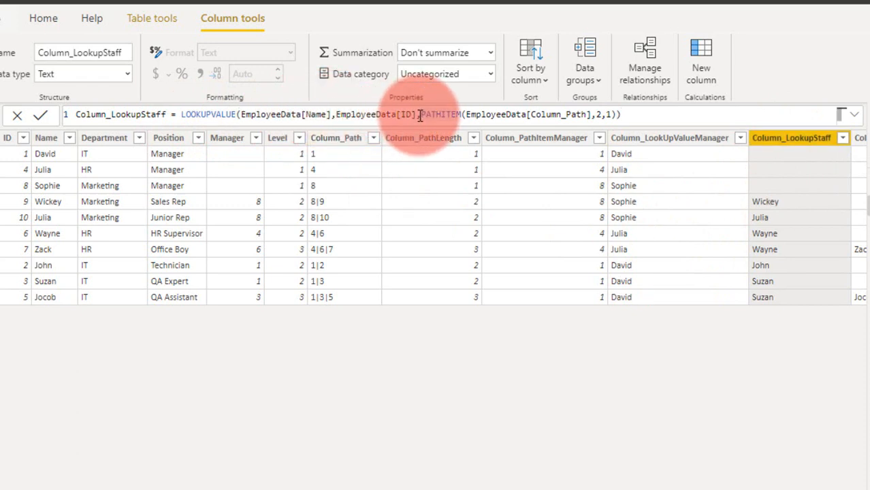
left_click_drag(420, 115, 603, 115)
left_click(597, 114)
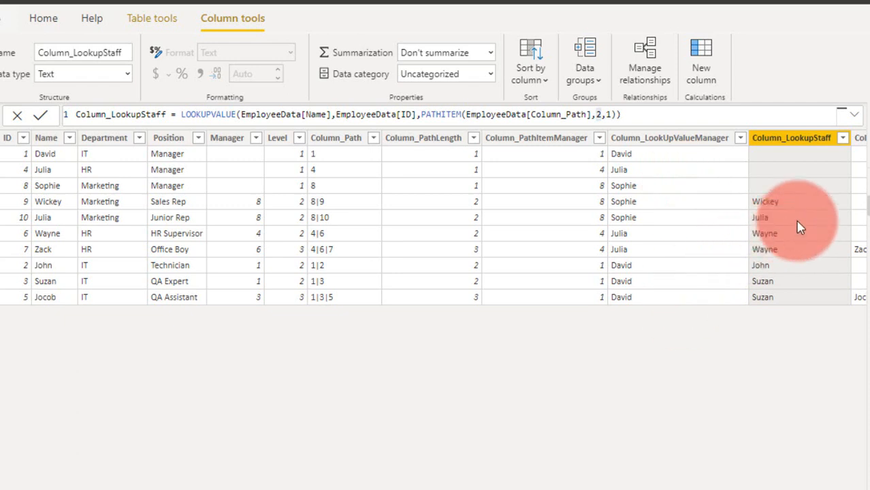
Inspect the PATHITEM position in Column_LookupWorker's formula and the PATHCONTAINS formula of Column_PathContain
left_click_drag(574, 489, 723, 486)
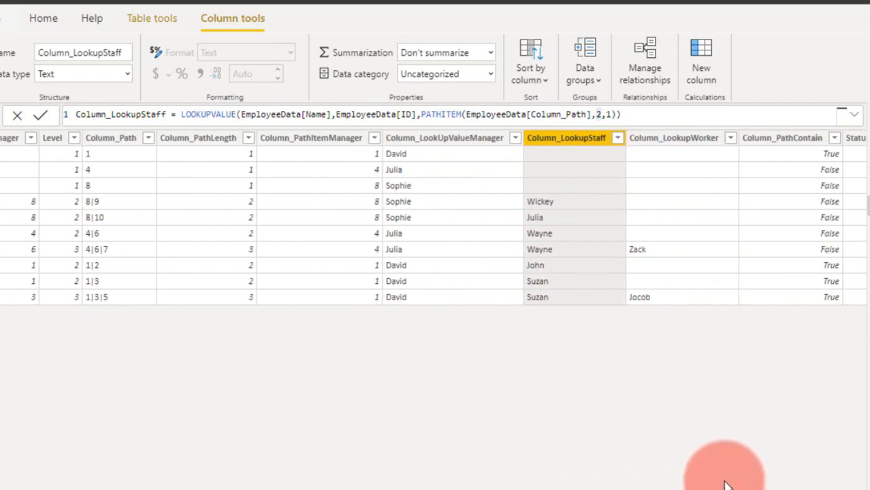
left_click(702, 139)
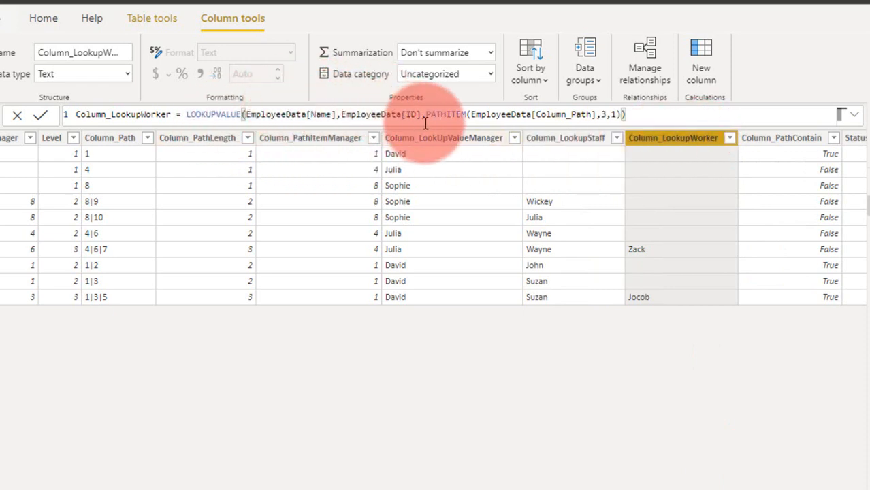
double_click(604, 115)
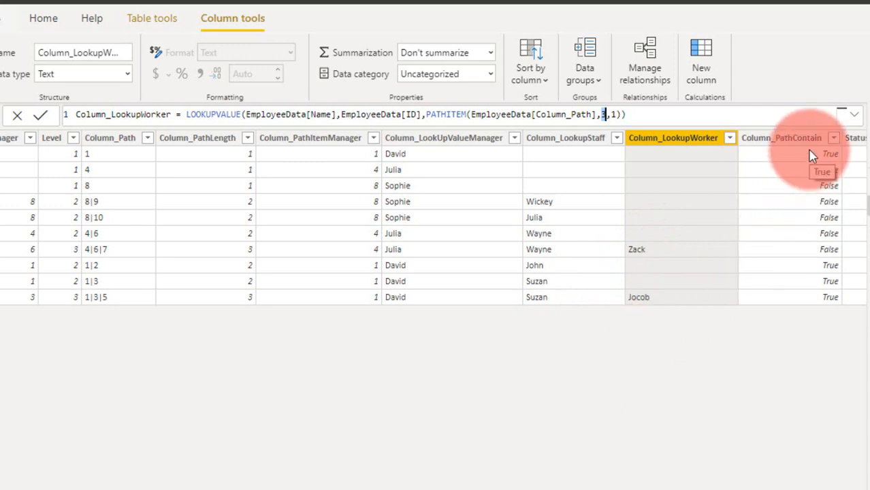
left_click(772, 141)
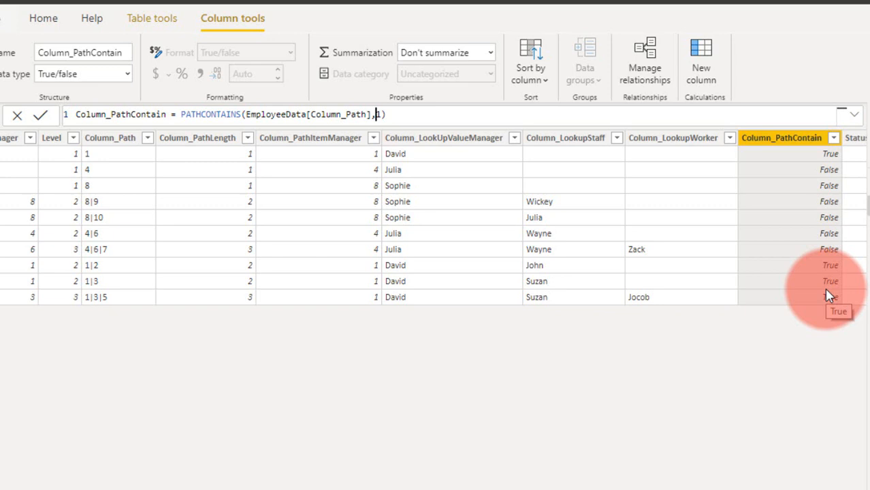
Add the calculated column Path_ItemManagerReverse = PATHITEMREVERSE(EmployeeData[Column_Path],1,1) to EmployeeData and compare it with Column_Path
scroll(418, 205, "left", 2)
left_click(418, 141)
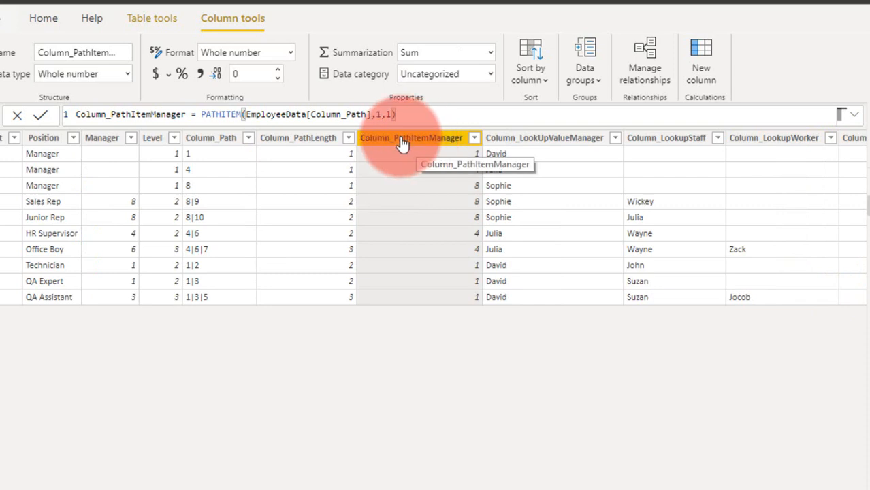
left_click(712, 76)
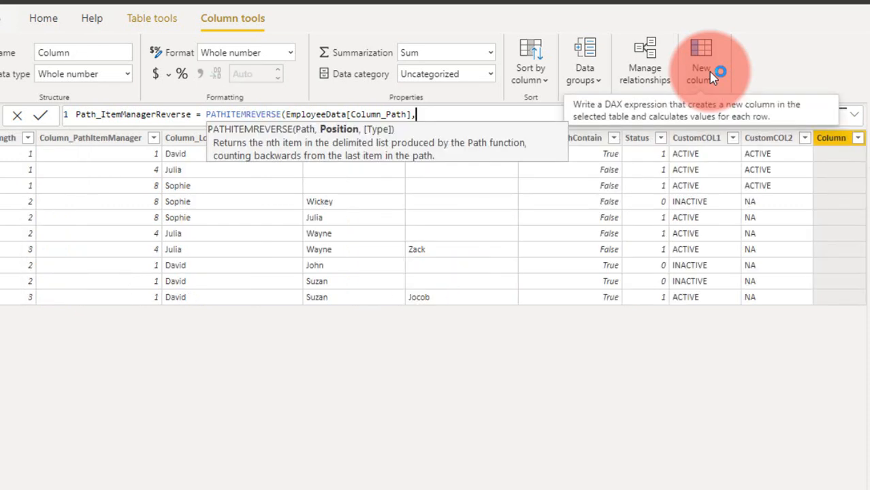
type(",1")
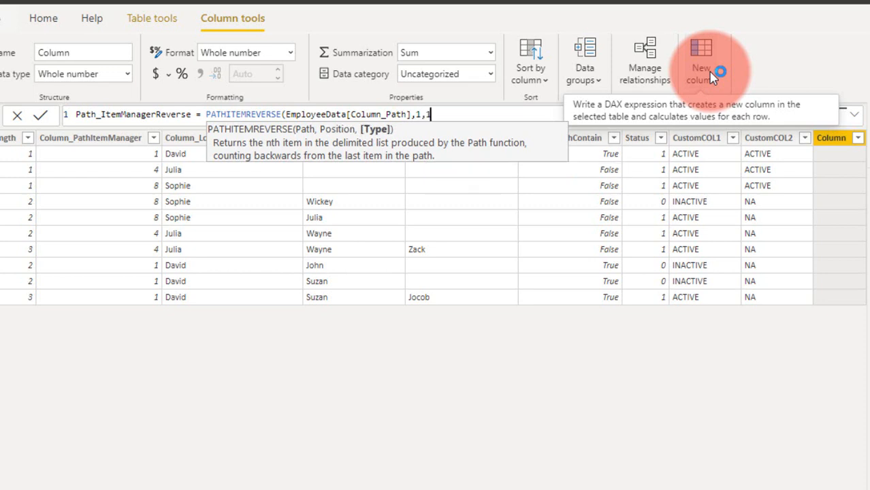
type(")")
key("Return")
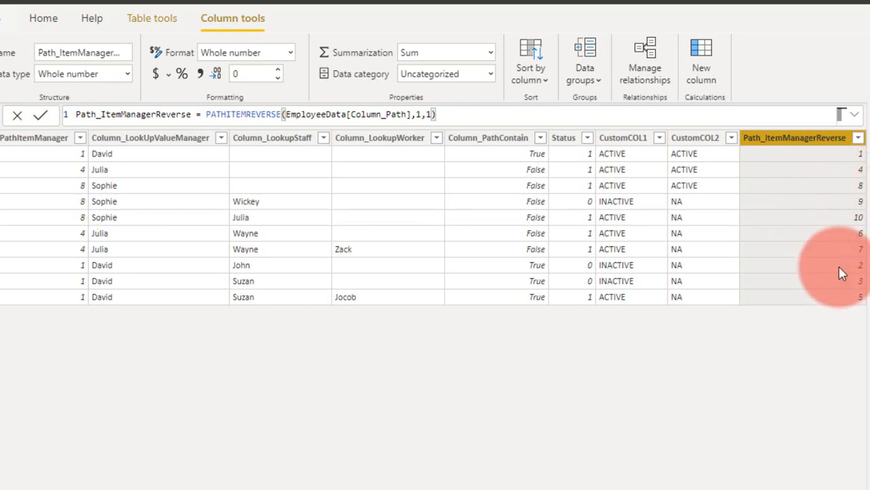
left_click_drag(752, 489, 515, 489)
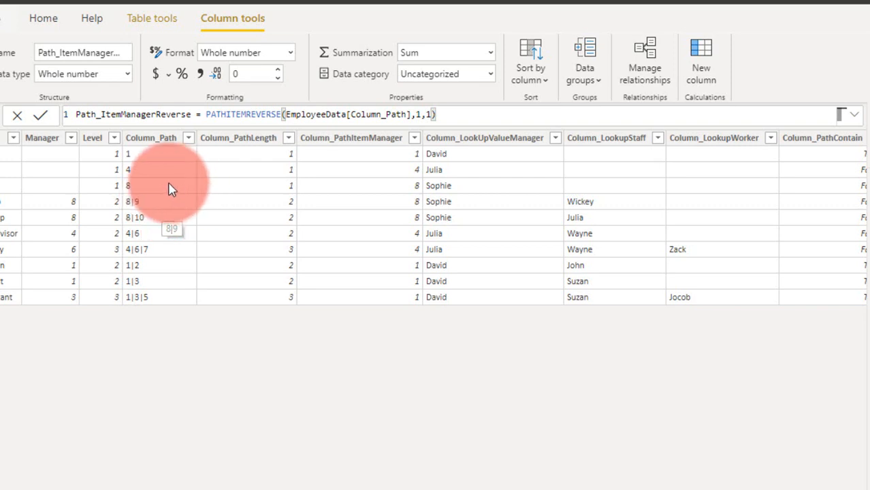
Switch to the report's Path page and inspect the fields behind the Level slicer, Employee Detail slicer and employee matrix
left_click(1, 102)
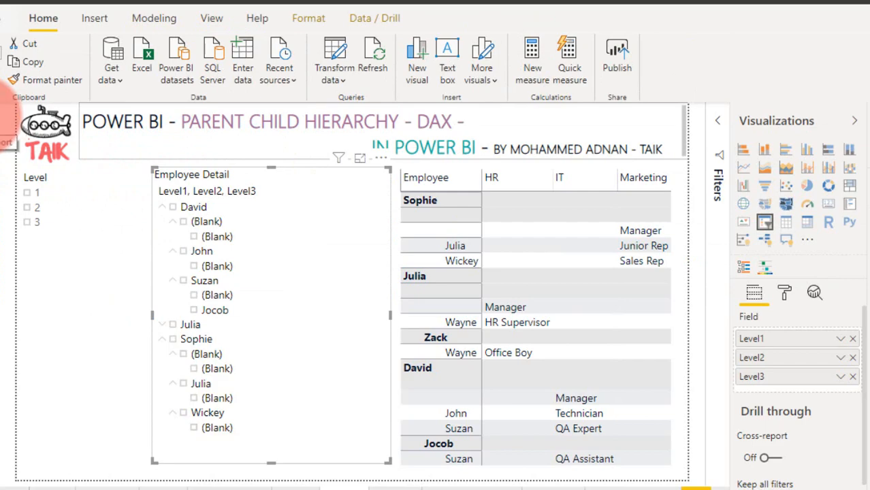
left_click(863, 242)
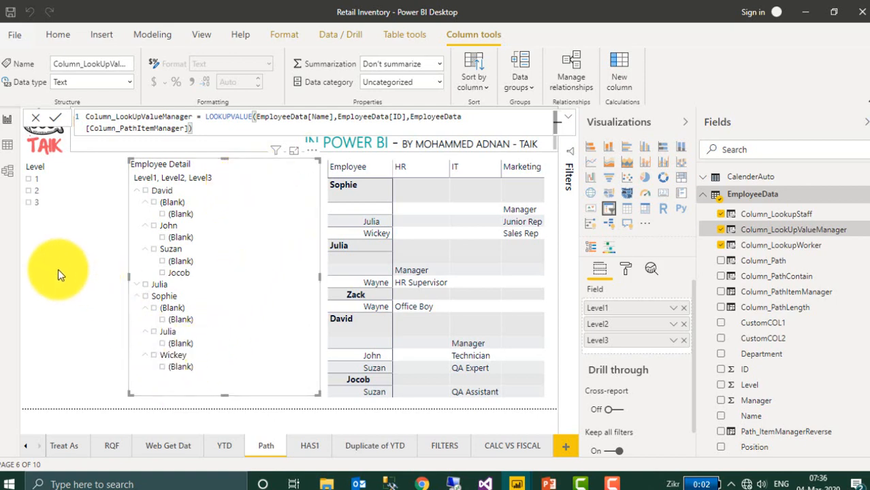
left_click(42, 221)
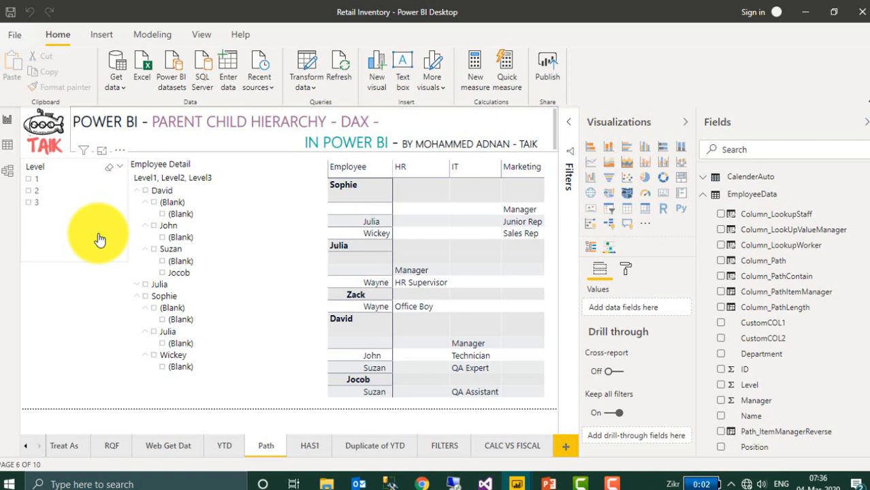
left_click(194, 393)
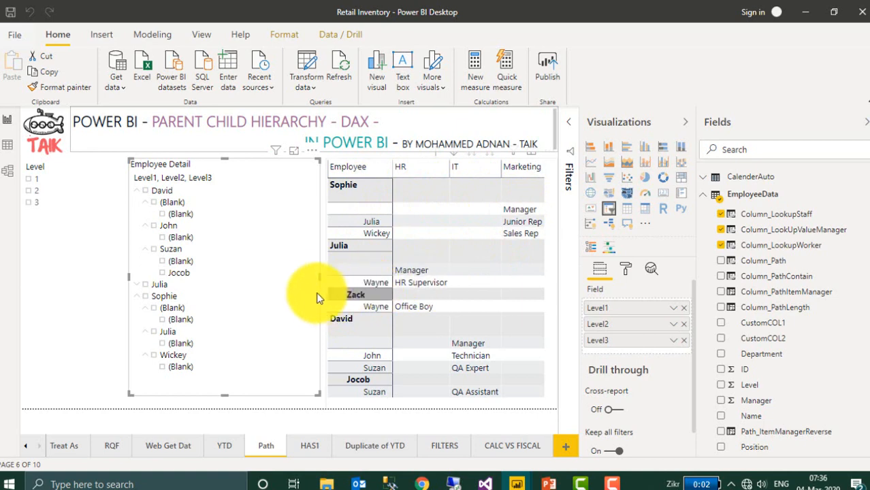
left_click(342, 404)
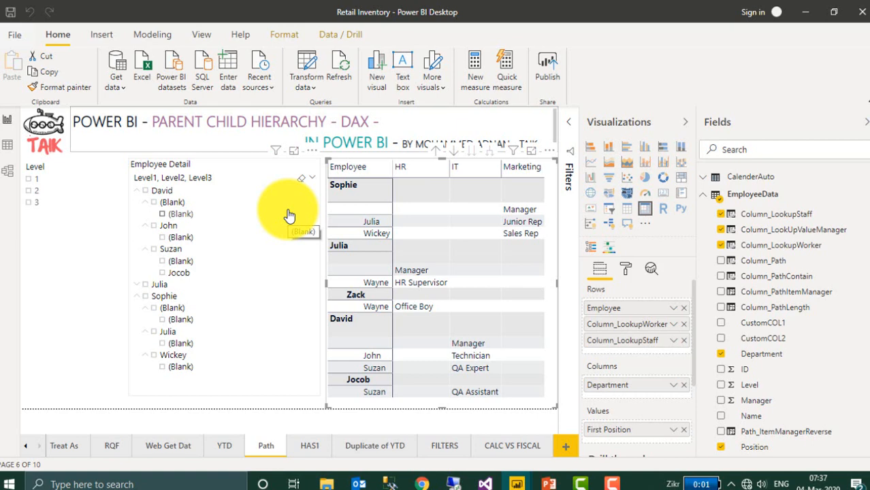
Expand the CalenderAuto table and its Date Hierarchy to view the hierarchy levels
left_click(702, 181)
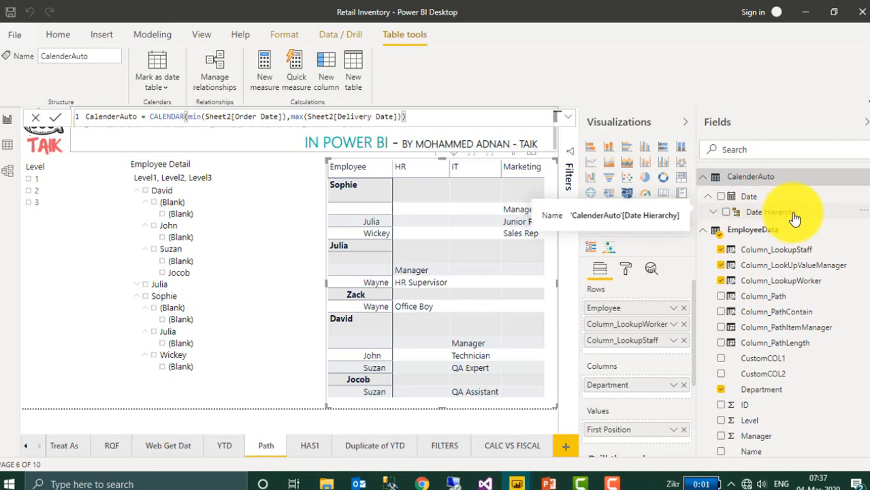
left_click(713, 215)
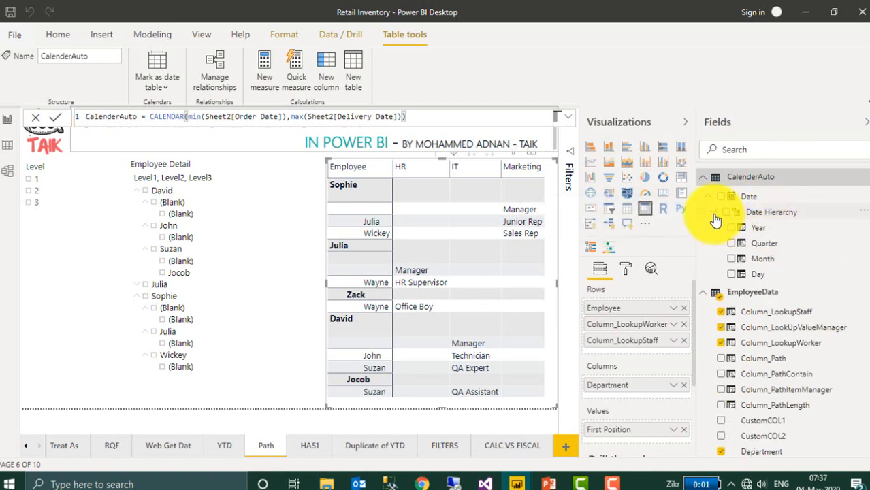